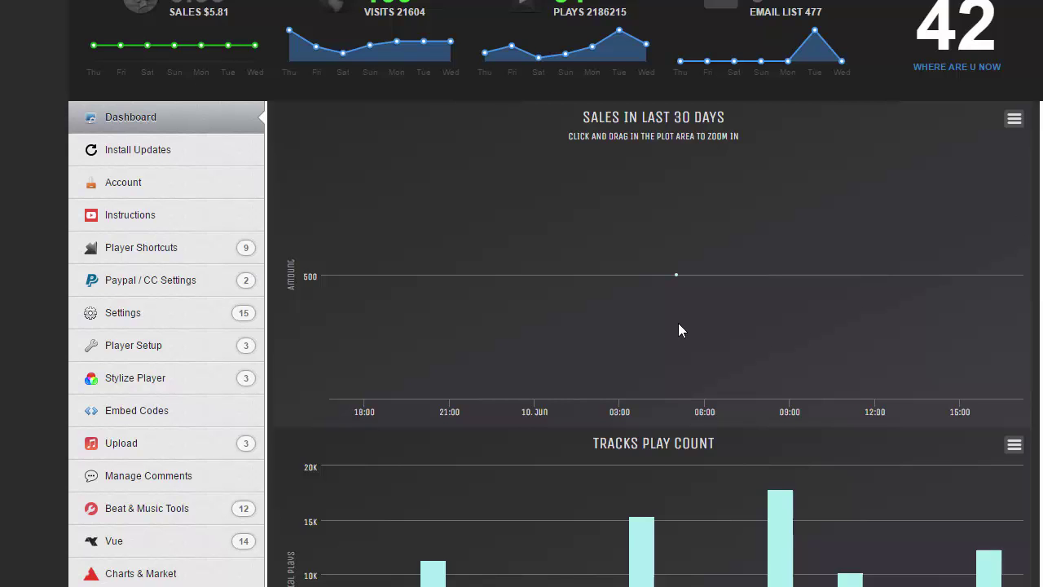
- Open the Upload Beats & Manage list and review the existing tracks' license file columns
scroll(430, 170, "down", 2)
left_click(141, 281)
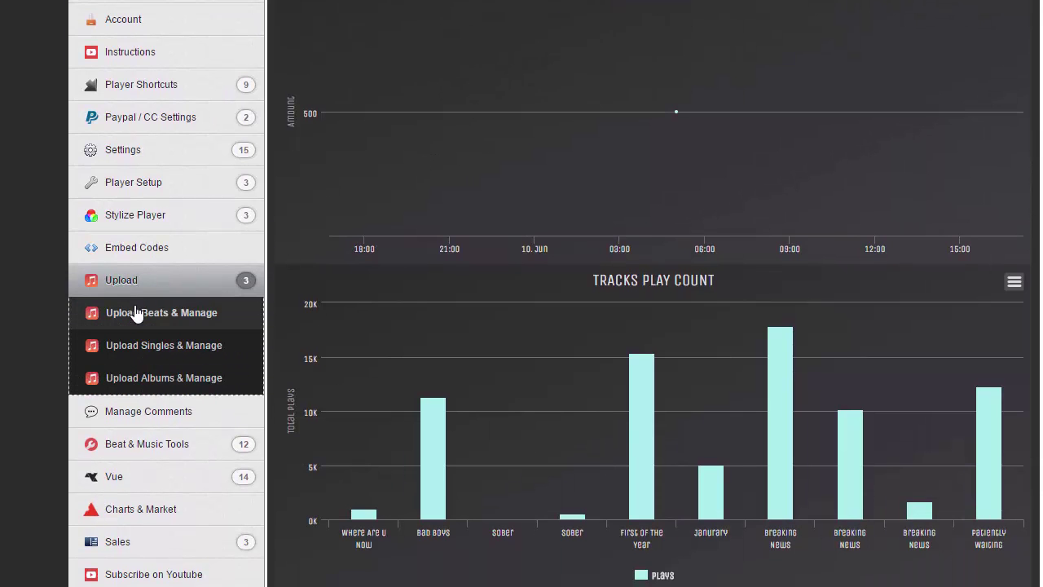
left_click(136, 314)
scroll(778, 339, "down", 3)
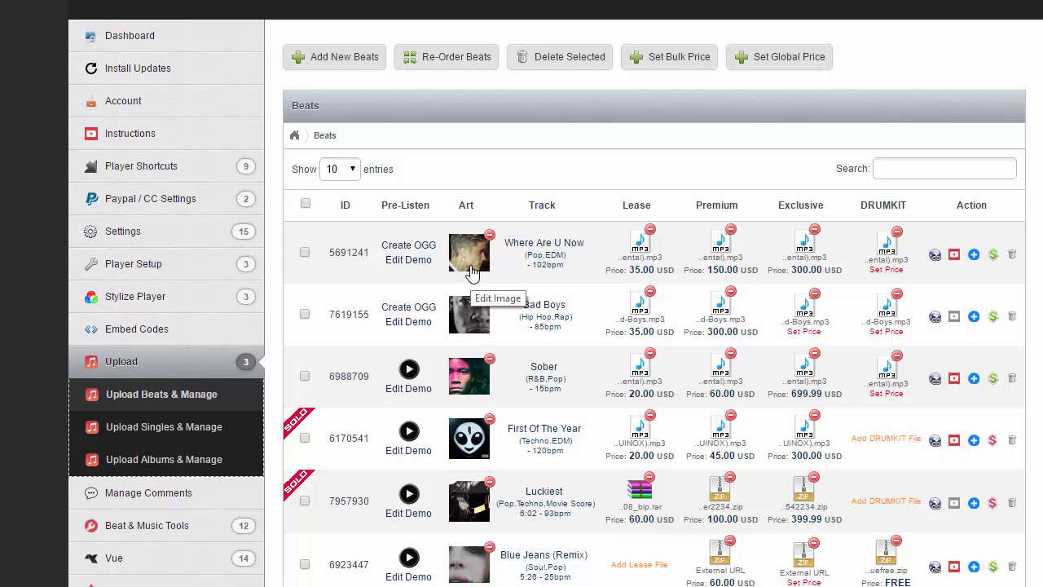
scroll(471, 281, "up", 2)
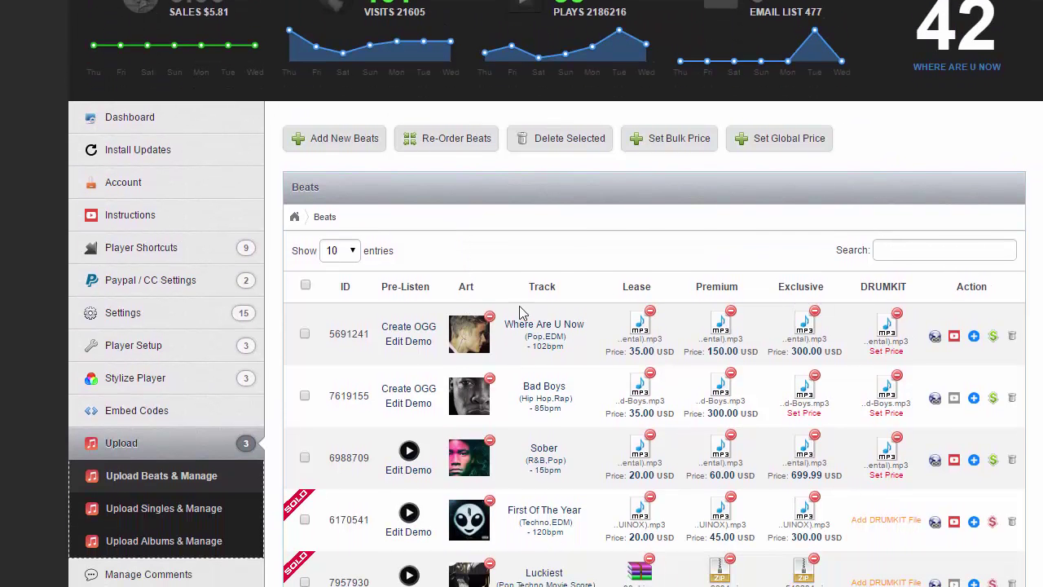
- Disable auto upload of the music file for all license columns in the Auto Populate settings and save the update
left_click(130, 311)
scroll(147, 254, "down", 4)
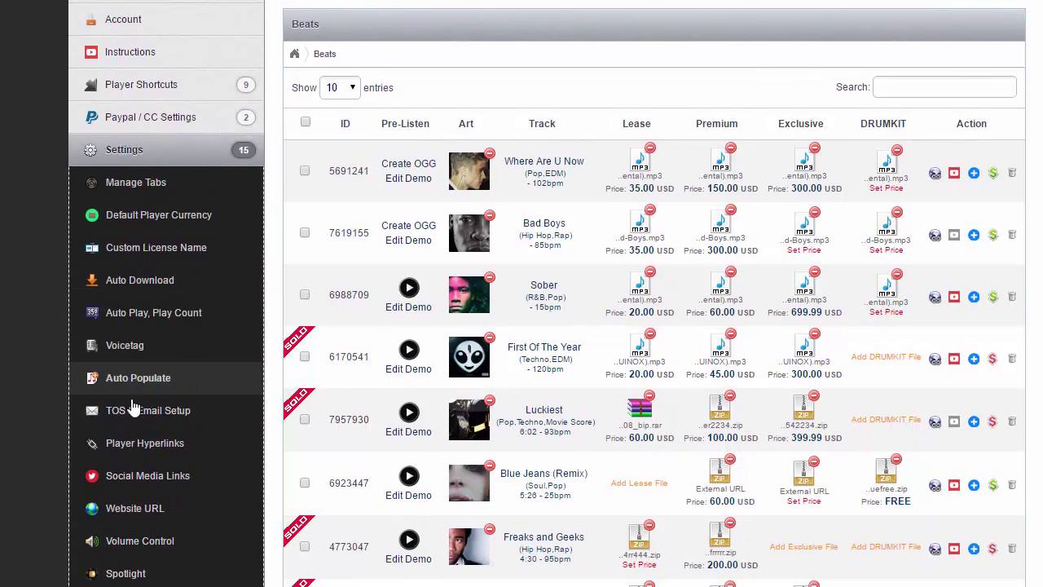
left_click(132, 378)
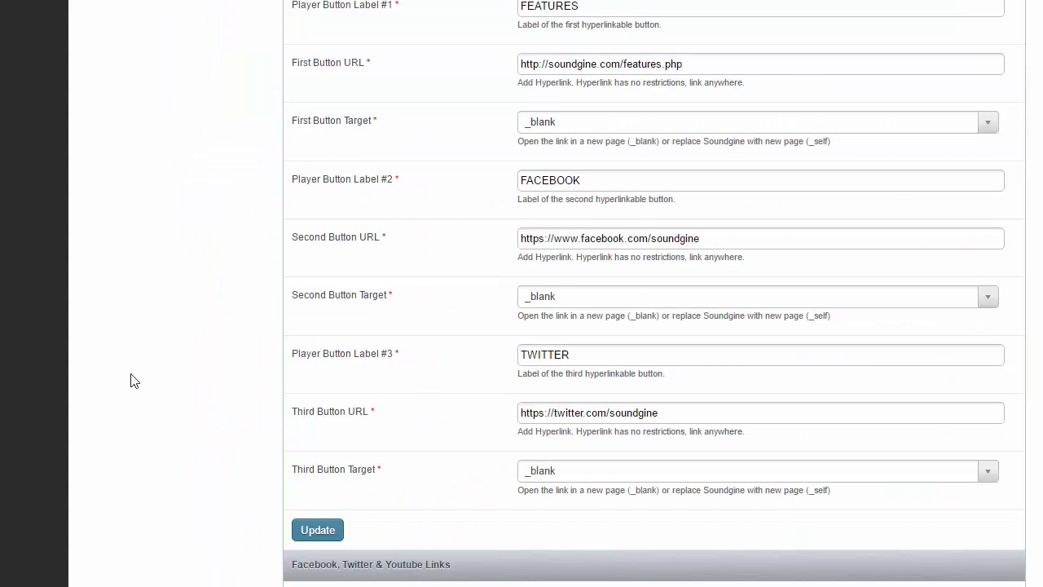
scroll(472, 275, "up", 5)
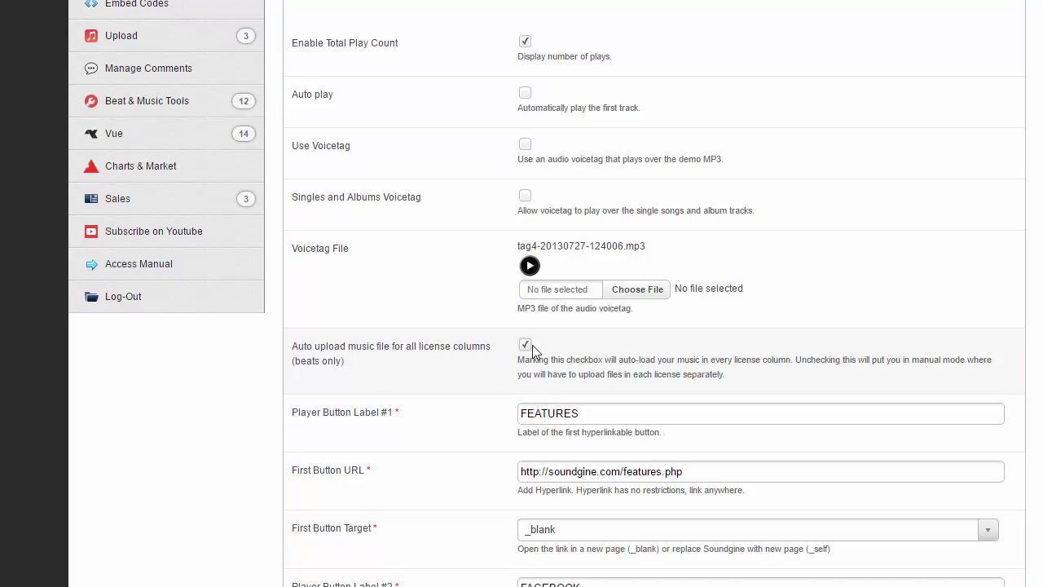
scroll(436, 327, "down", 5)
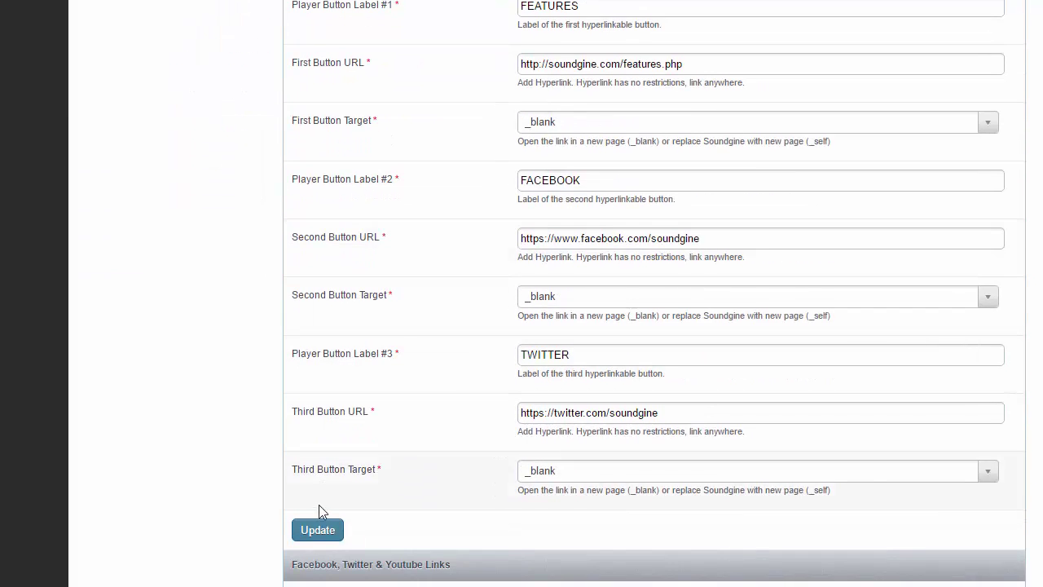
left_click(318, 531)
scroll(435, 312, "up", 12)
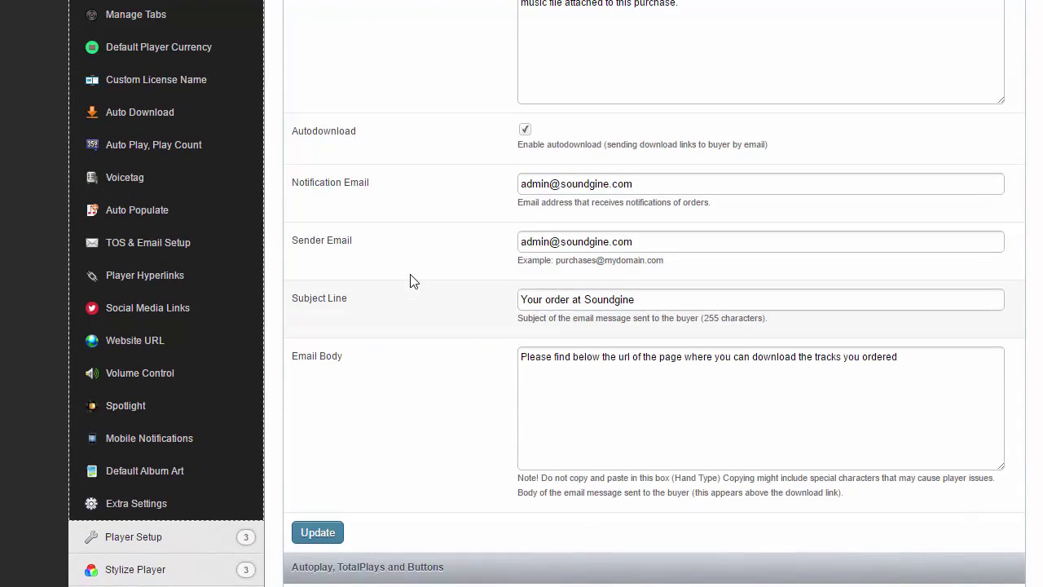
scroll(407, 293, "down", 4)
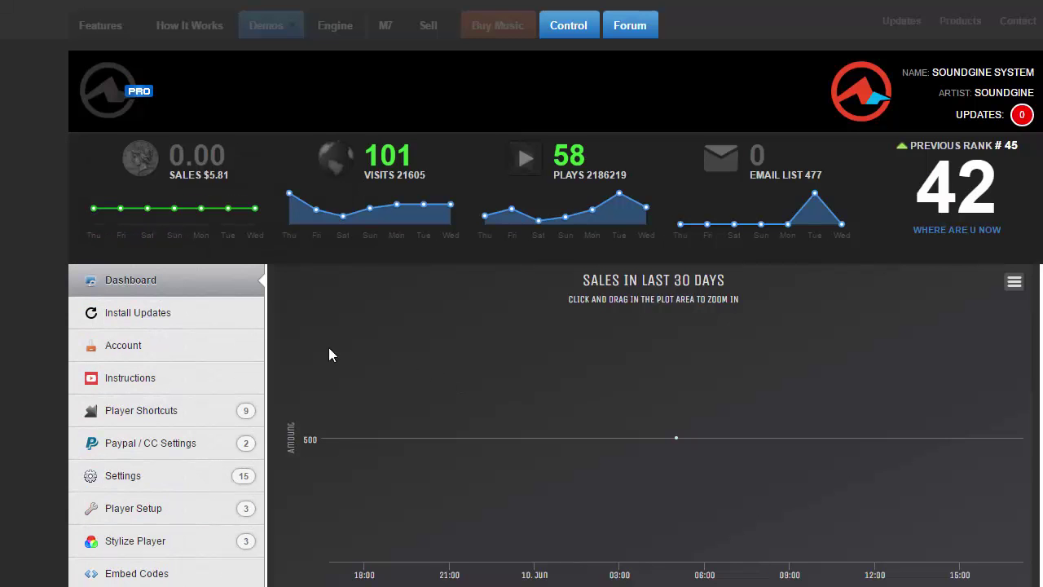
- Open the Add New Beats uploader from the beats management list
scroll(329, 347, "down", 5)
left_click(130, 364)
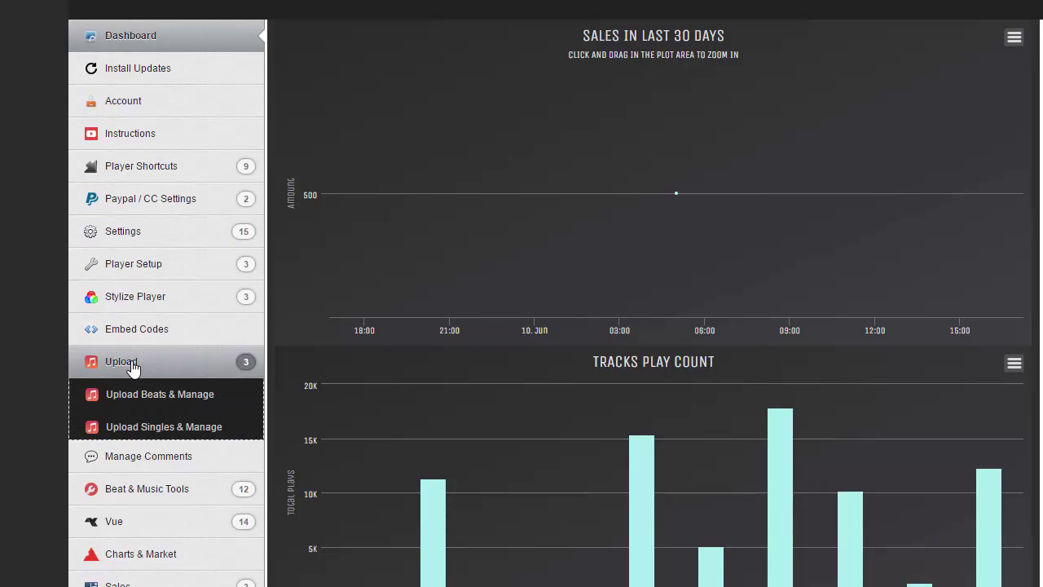
left_click(135, 396)
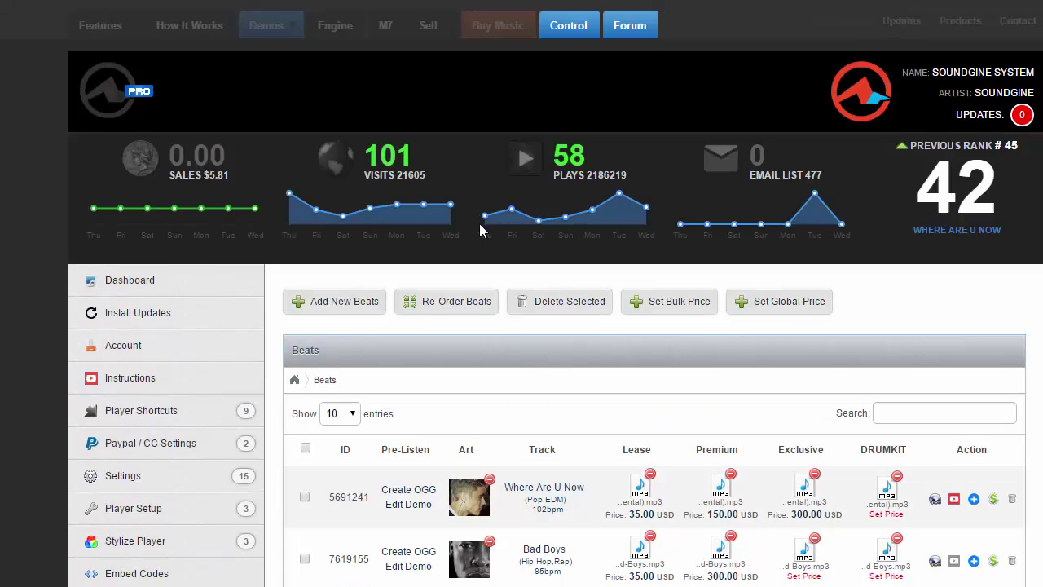
scroll(366, 223, "down", 2)
left_click(349, 227)
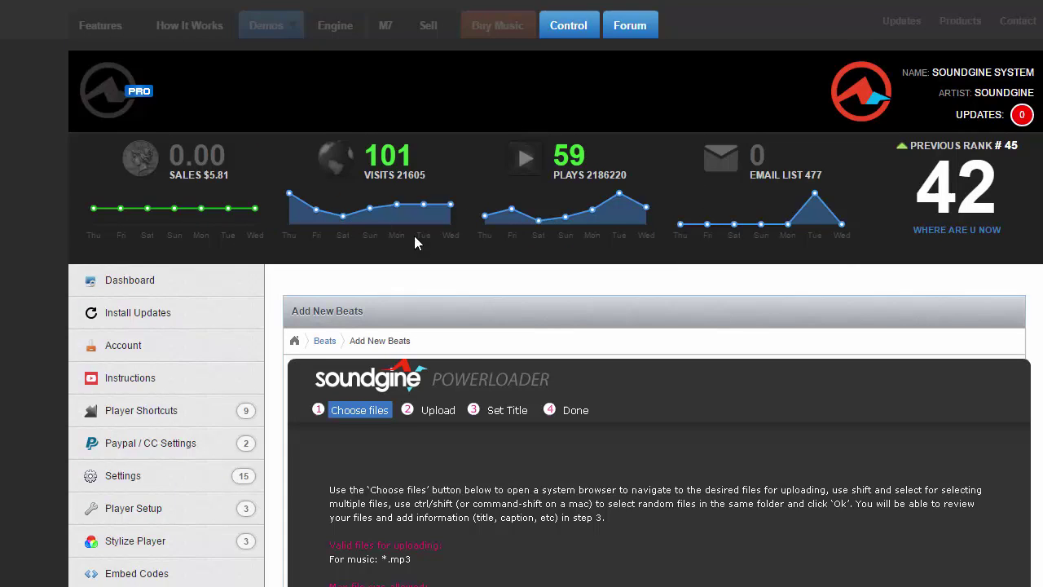
- Upload sample.mp3 from the beats folder, keep the caption "sample", and return to the beats list
scroll(414, 239, "down", 4)
left_click(387, 346)
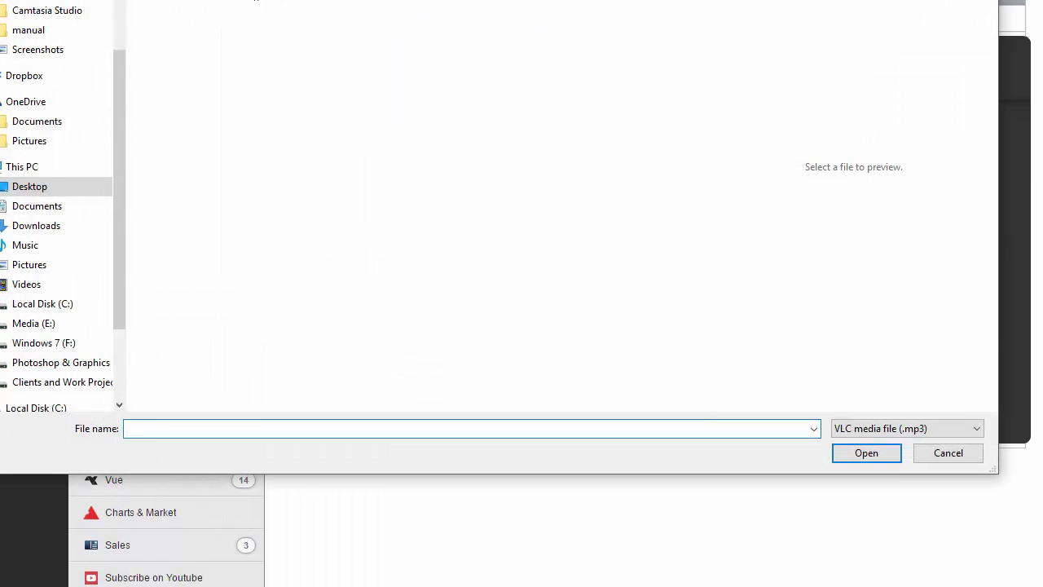
type("sample.mp3")
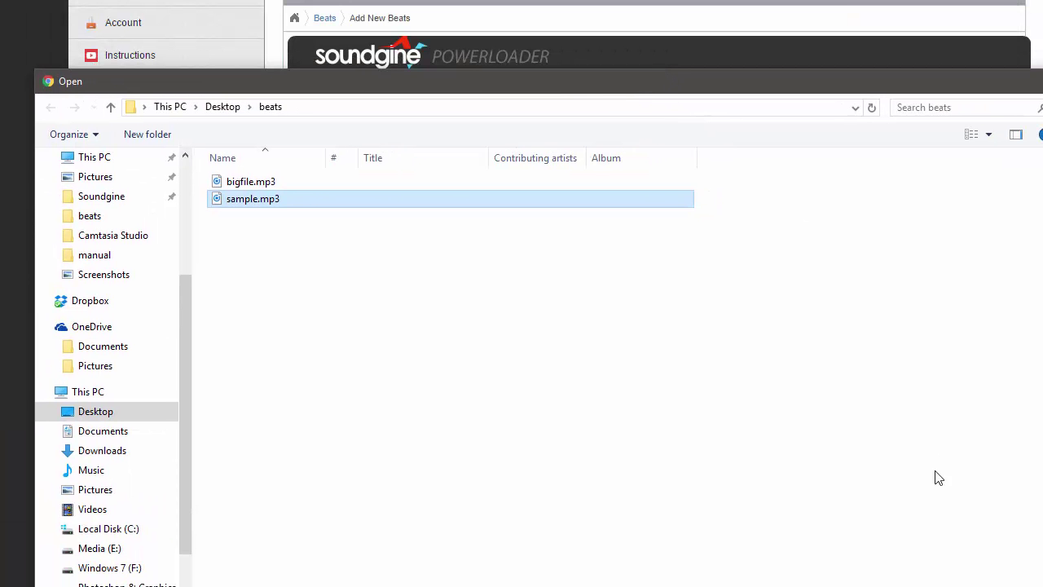
key("Return")
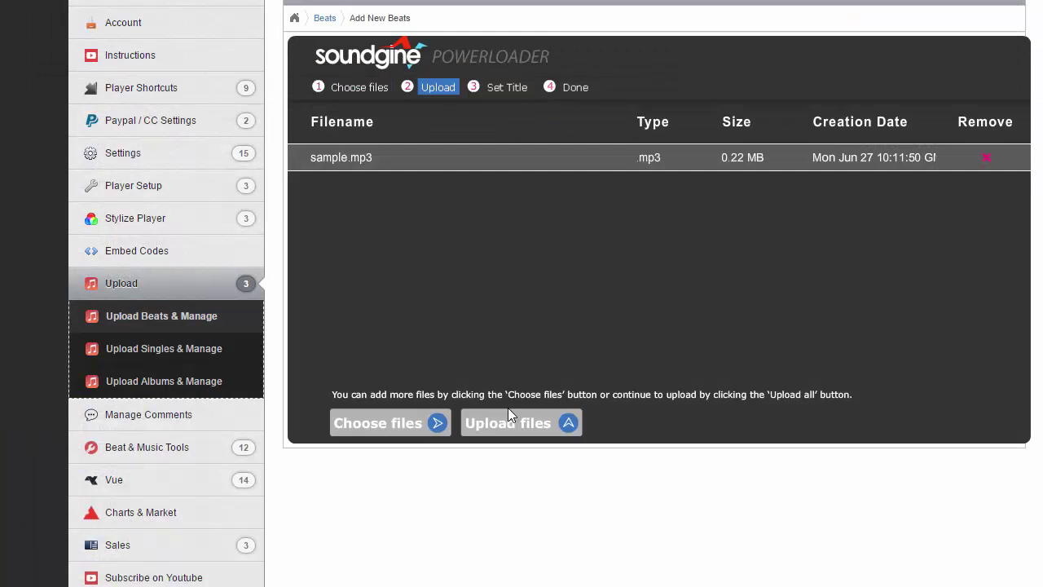
left_click(507, 415)
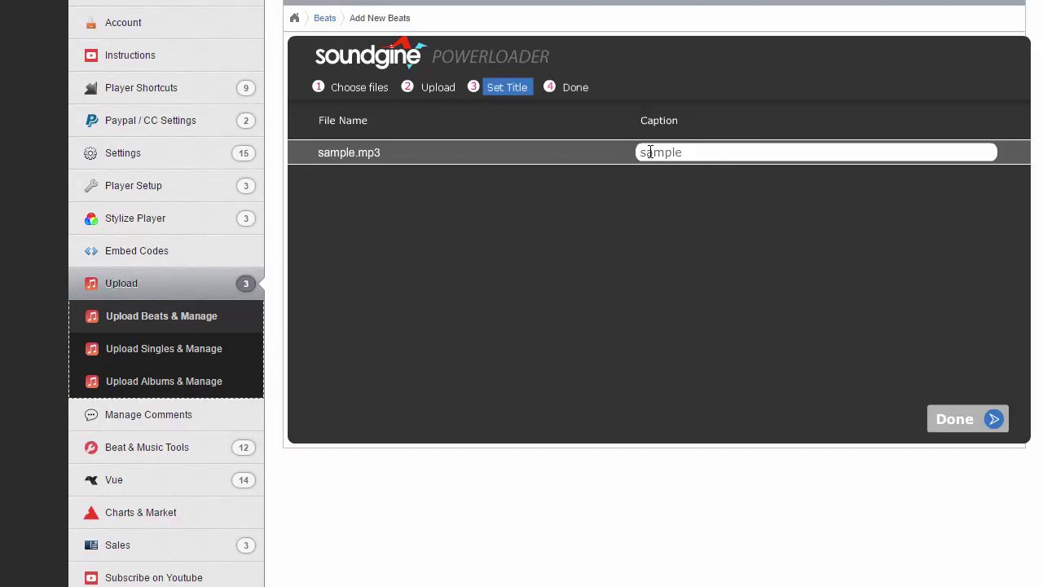
left_click(960, 419)
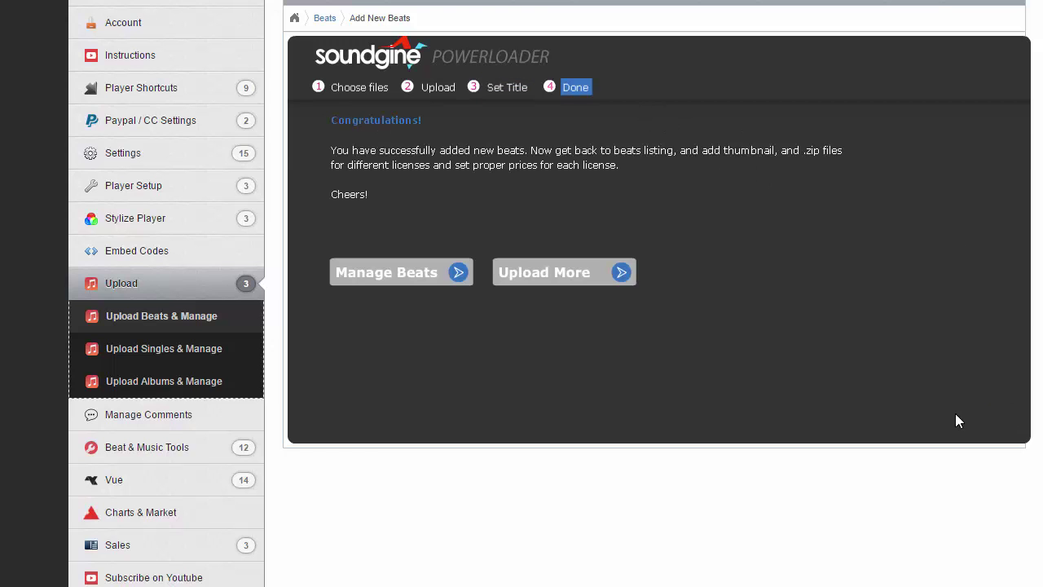
left_click(409, 270)
scroll(445, 241, "down", 2)
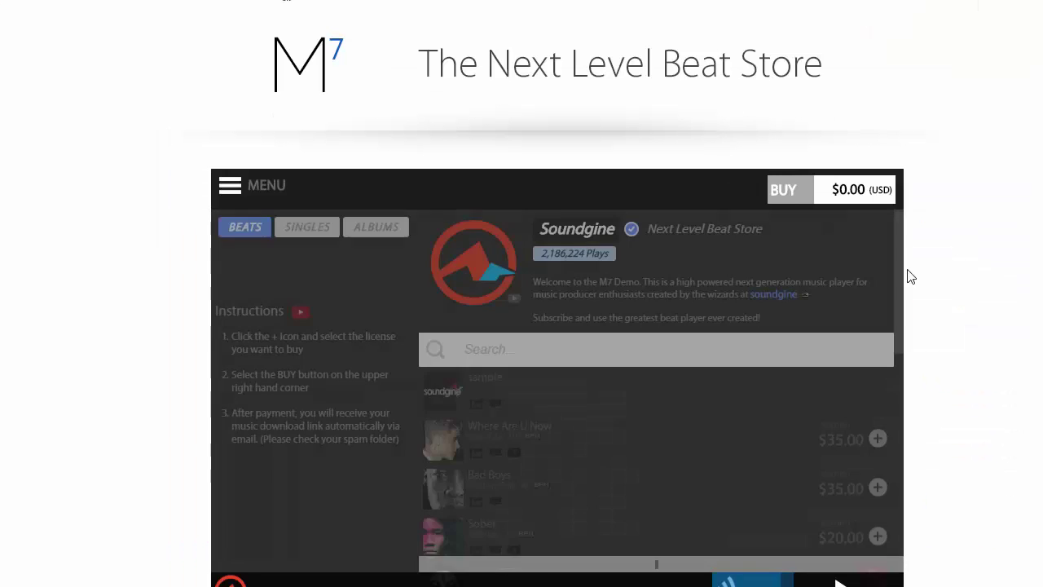
- Play the uploaded "sample" beat in the M7 beat store player, then pause it
scroll(184, 220, "down", 2)
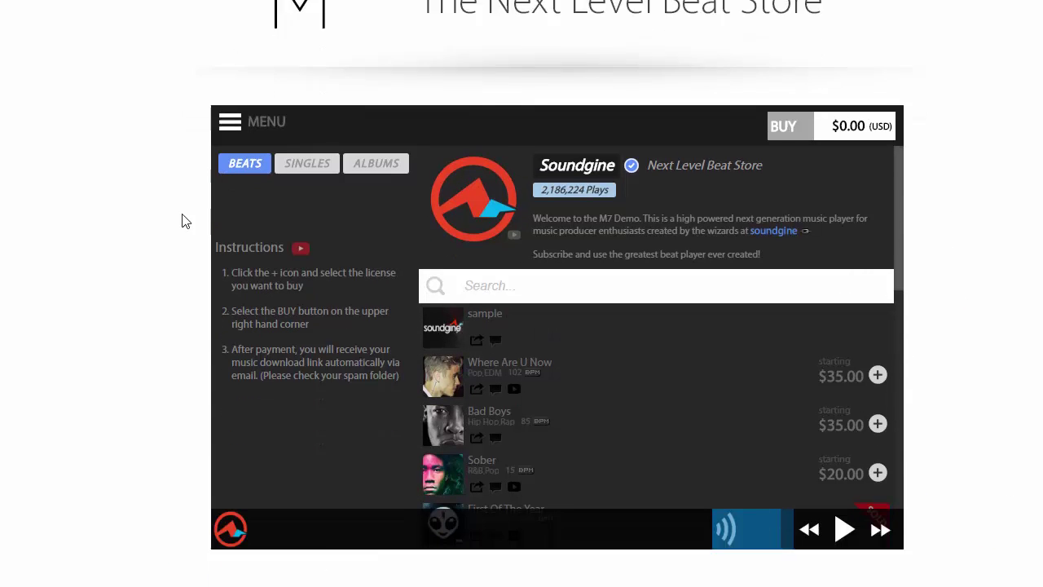
left_click(591, 317)
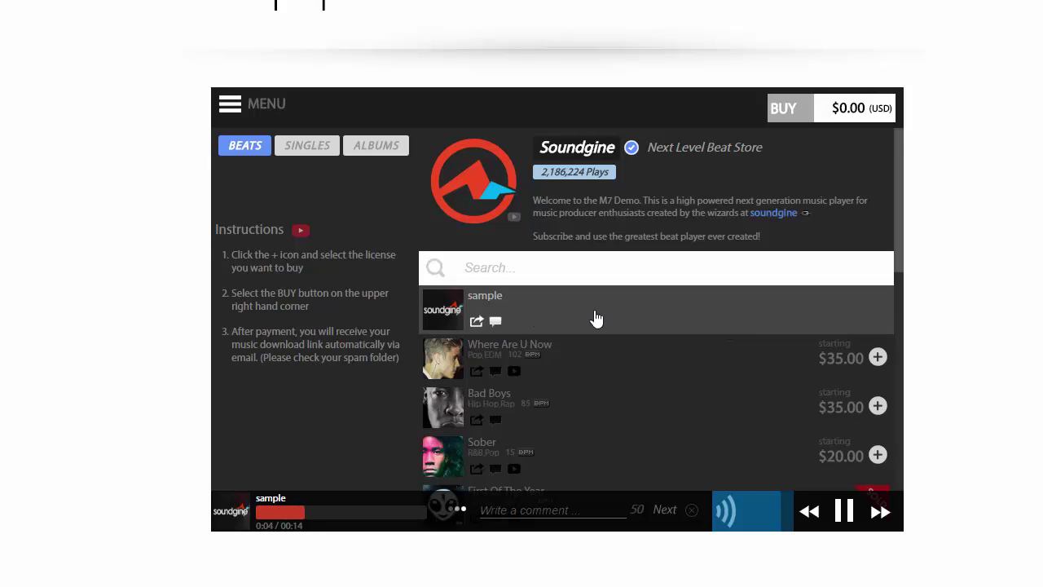
left_click(845, 513)
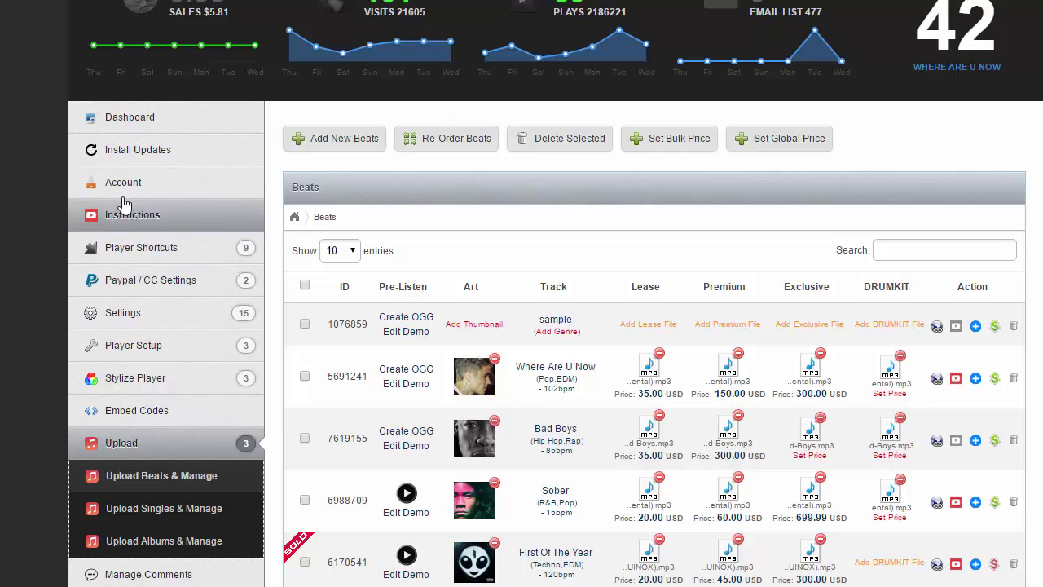
- Enable auto upload of the music file for all license columns in the Auto Populate settings and save the update
left_click(117, 310)
scroll(130, 277, "down", 3)
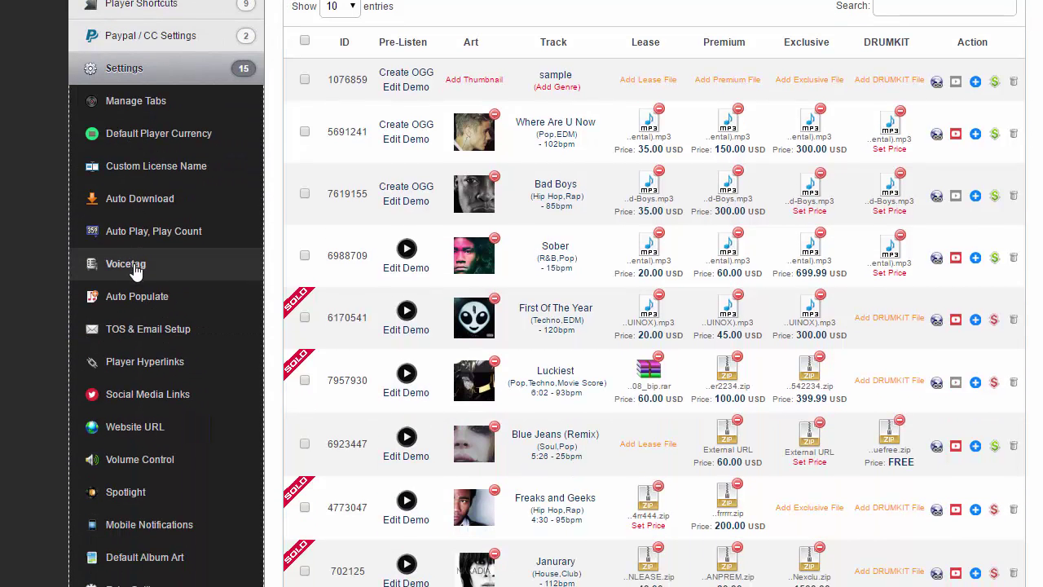
left_click(148, 290)
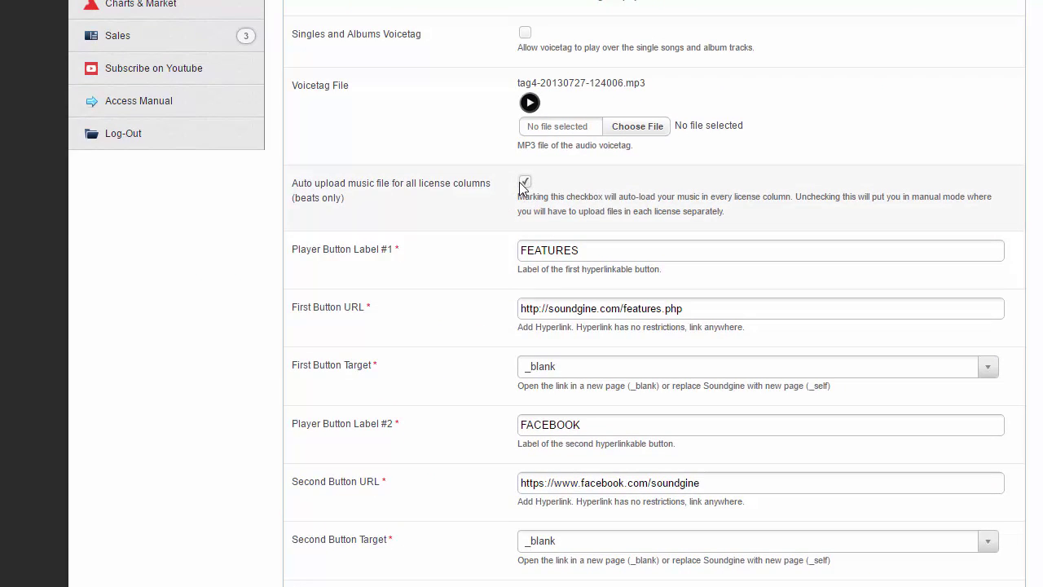
scroll(480, 195, "down", 6)
left_click(330, 286)
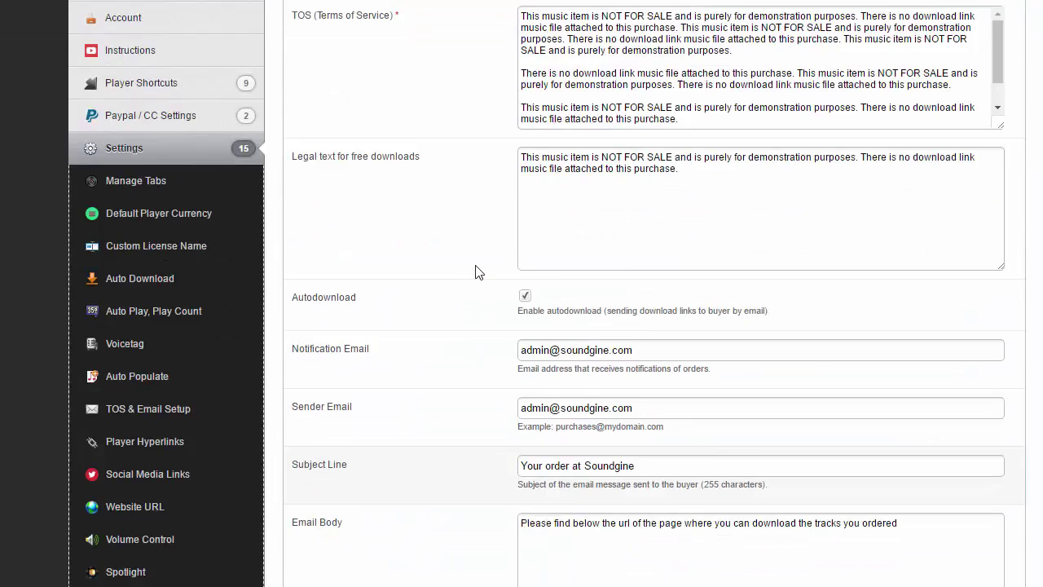
scroll(350, 261, "up", 1)
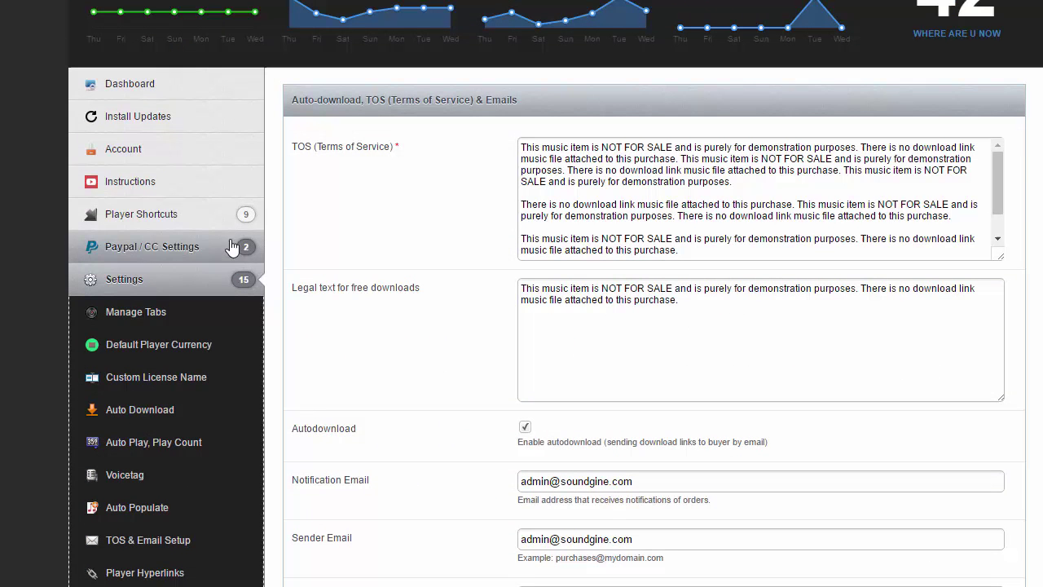
- Return to the beats management list by way of the dashboard and start adding new beats
left_click(159, 82)
scroll(187, 114, "down", 5)
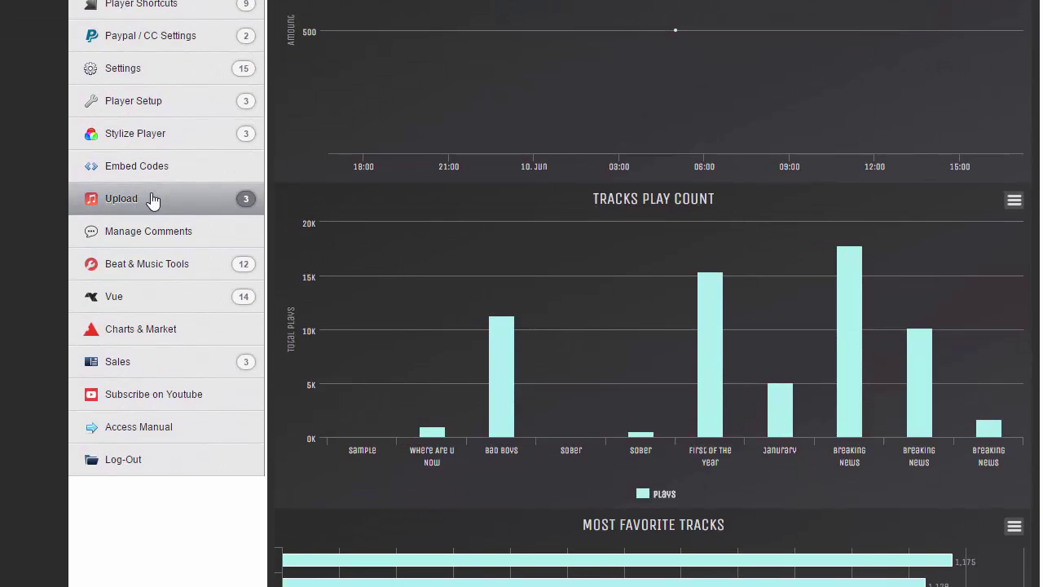
left_click(154, 201)
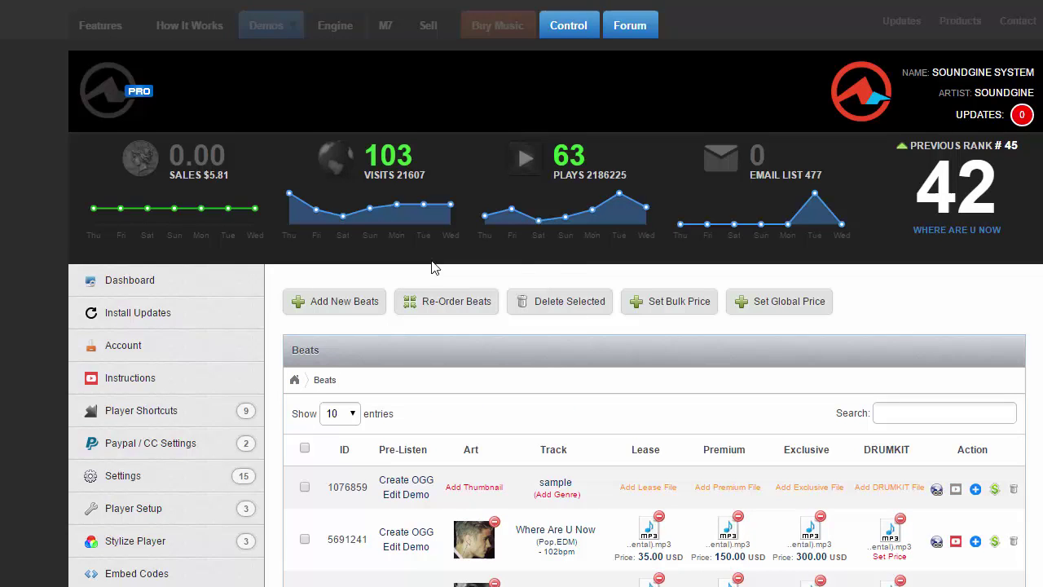
scroll(544, 322, "down", 1)
left_click(330, 220)
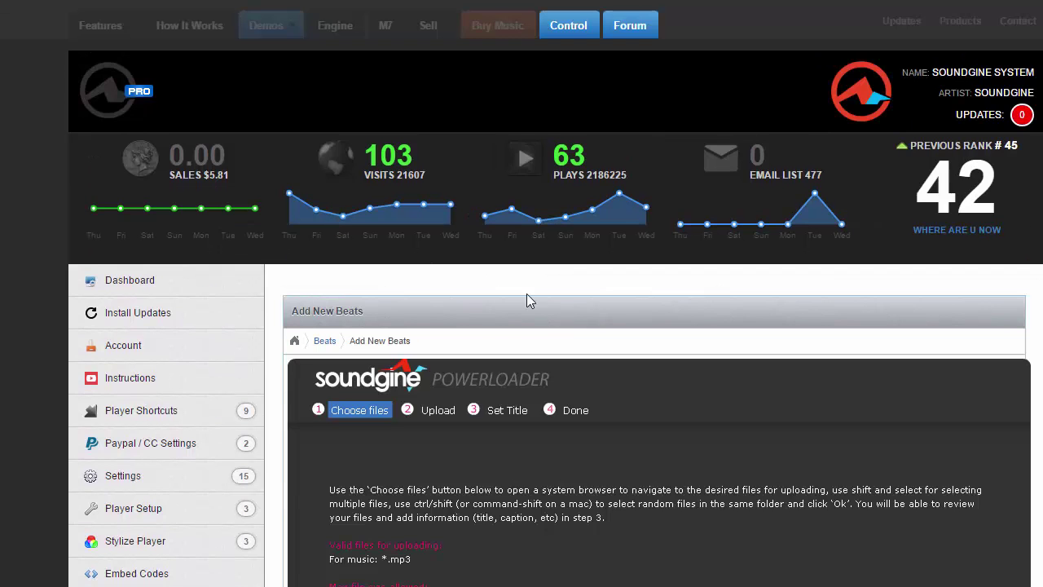
- Upload sample.mp3 a second time with the caption "sample" and return to the beats list to check its license columns
scroll(551, 377, "down", 4)
left_click(408, 347)
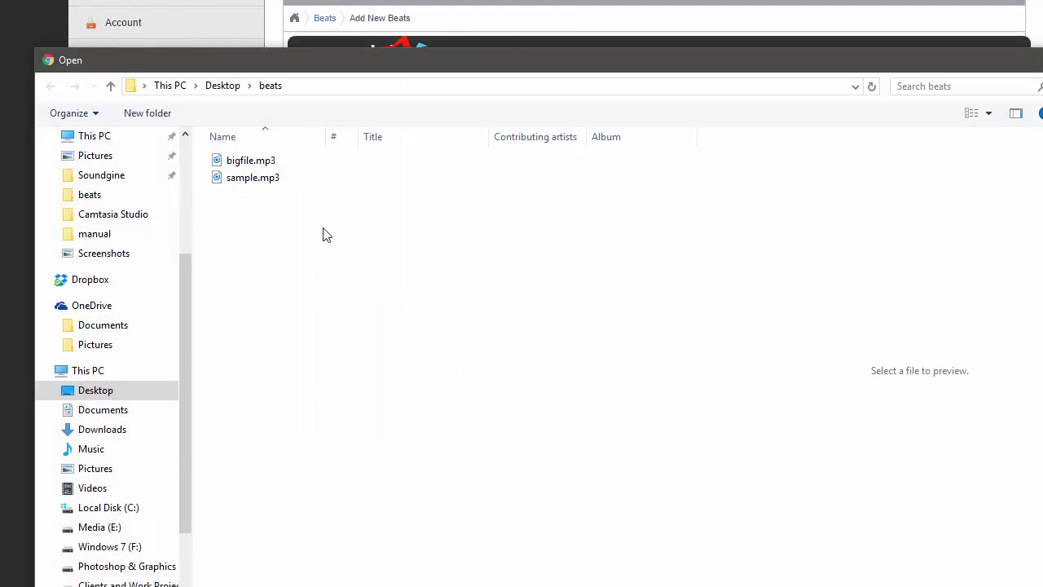
left_click(291, 183)
double_click(290, 178)
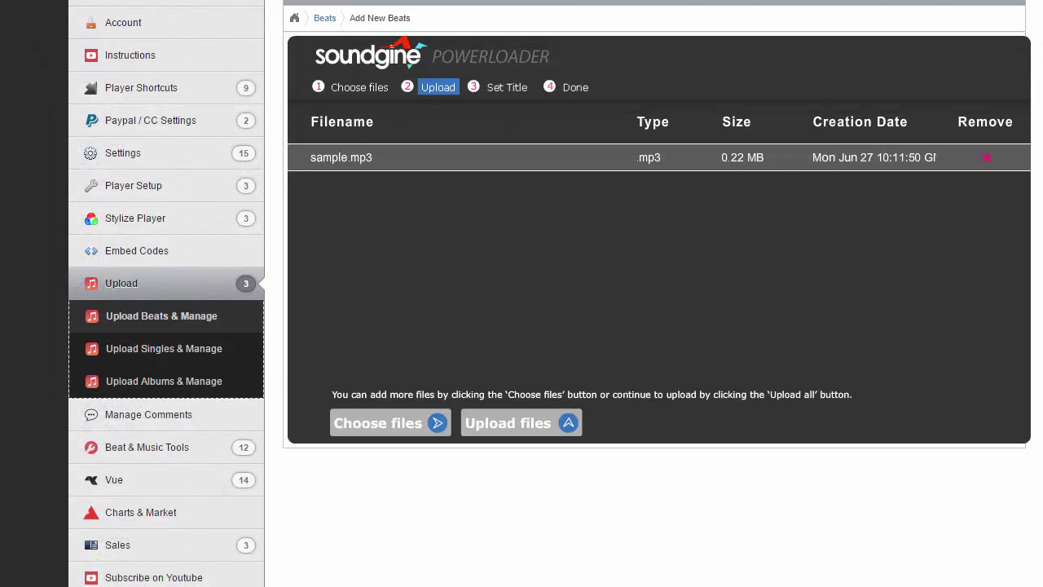
left_click(533, 424)
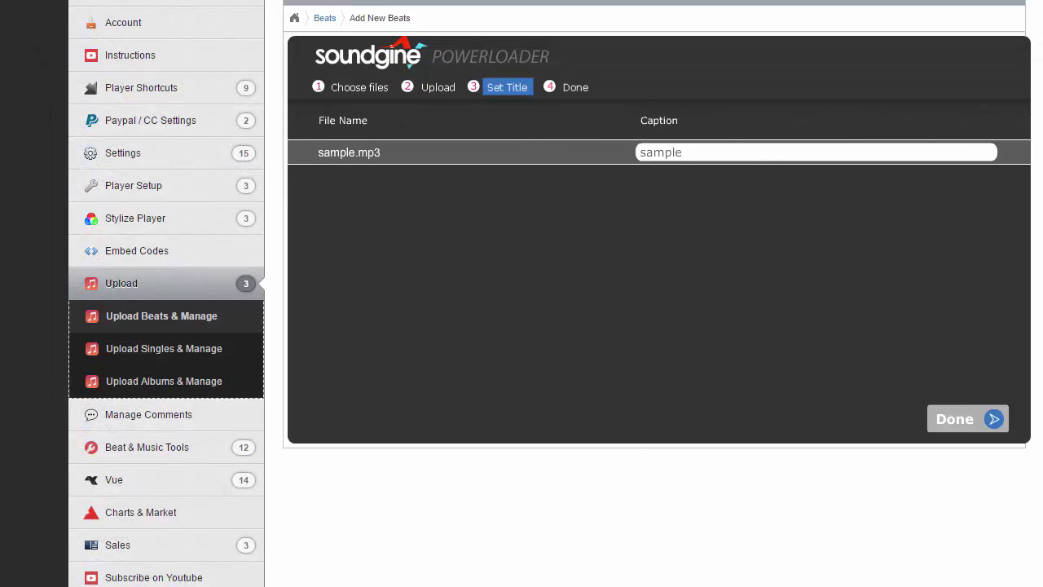
left_click(964, 424)
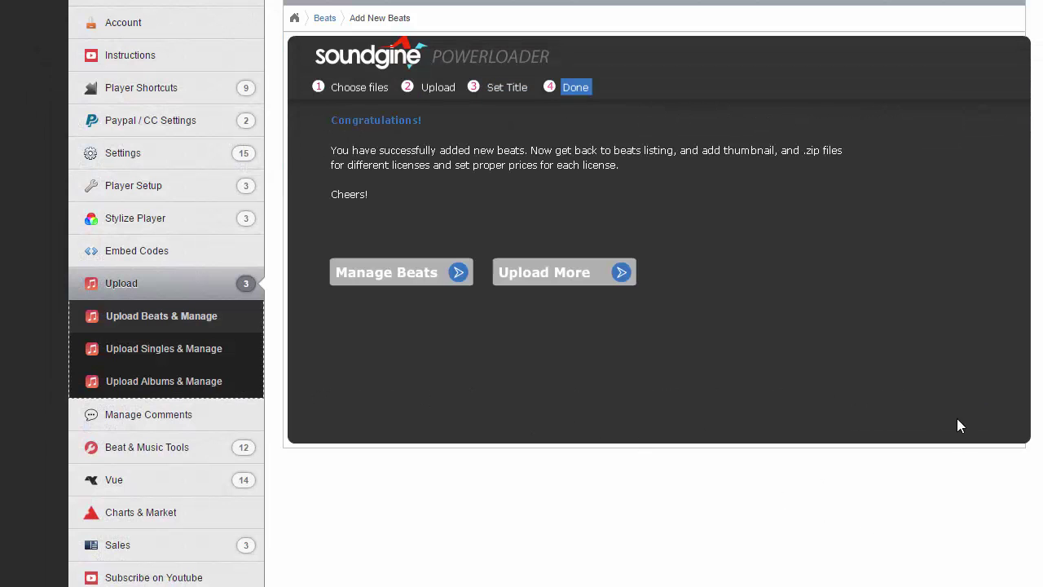
left_click(401, 273)
scroll(441, 281, "down", 3)
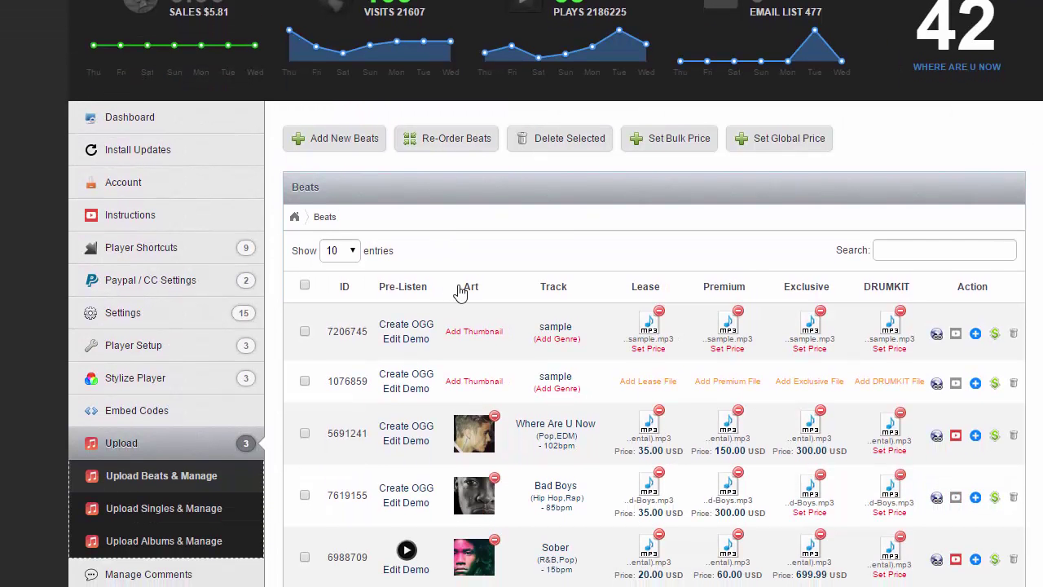